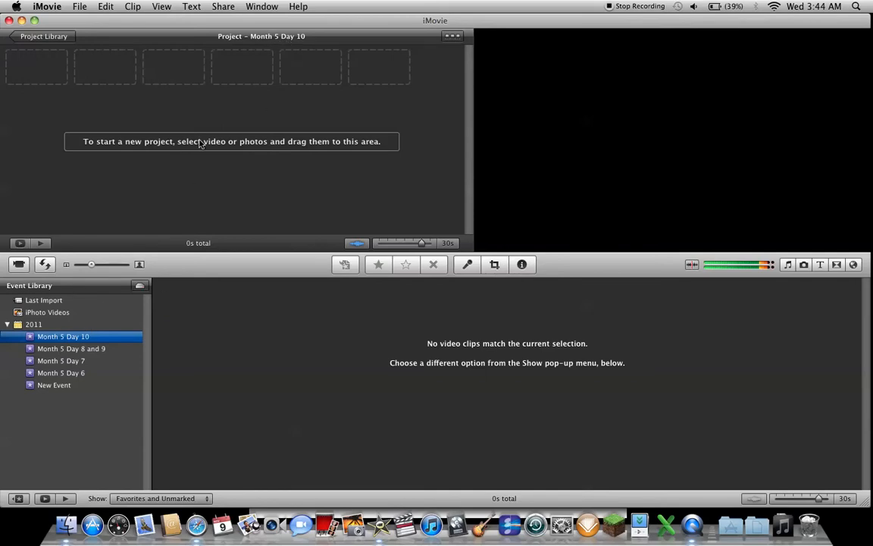
# Browse for a movie to import in the home folder's Pictures, inside the Photo Booth folder, and close the import dialog.
pyautogui.click(76, 8)
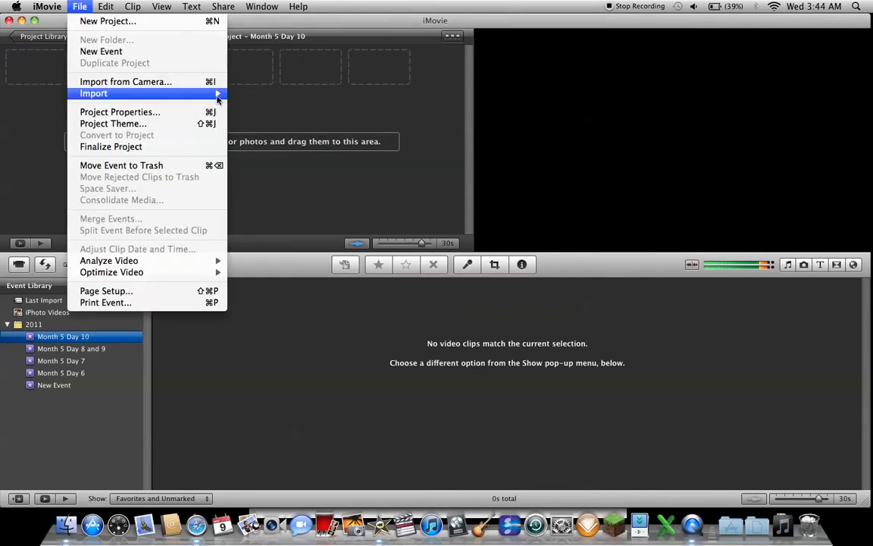
pyautogui.click(242, 94)
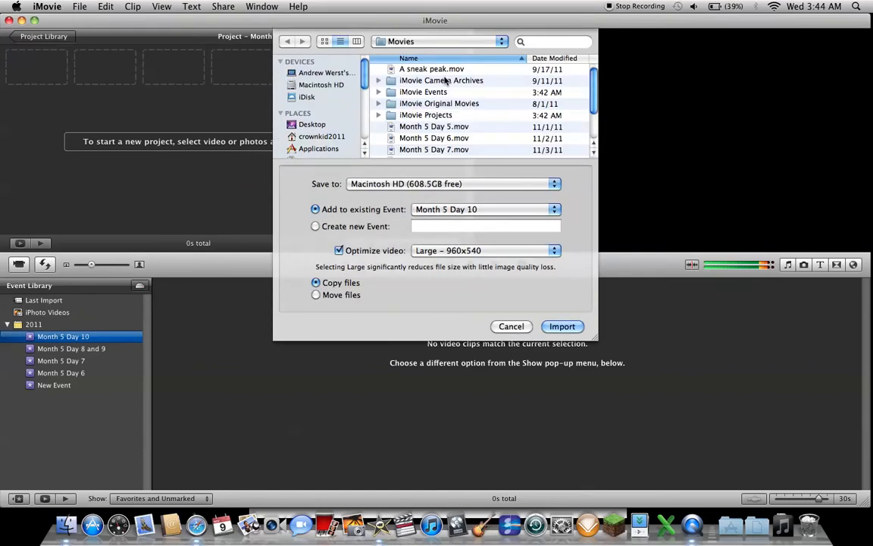
pyautogui.scroll(-3, 326, 91)
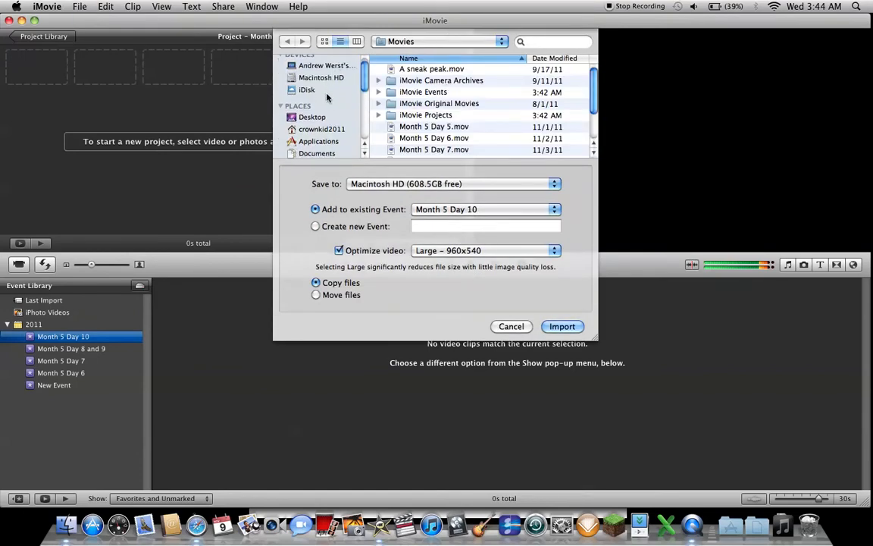
pyautogui.scroll(1, 327, 96)
pyautogui.click(331, 97)
pyautogui.scroll(-2, 401, 112)
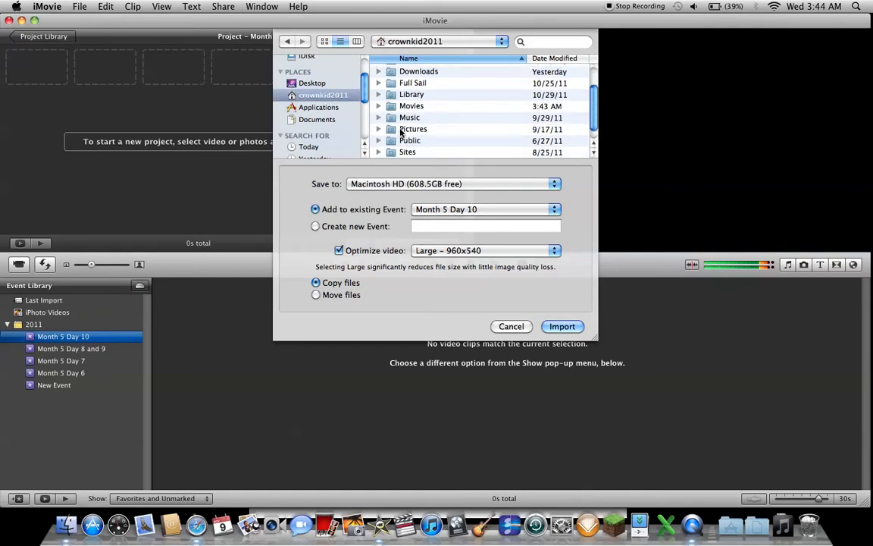
pyautogui.doubleClick(401, 131)
pyautogui.doubleClick(397, 86)
pyautogui.scroll(-3, 395, 92)
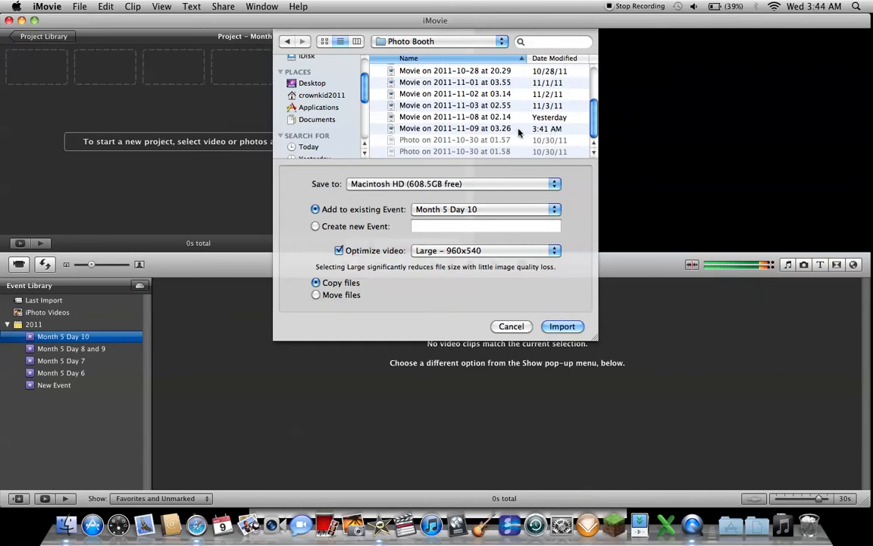
pyautogui.press('Escape')
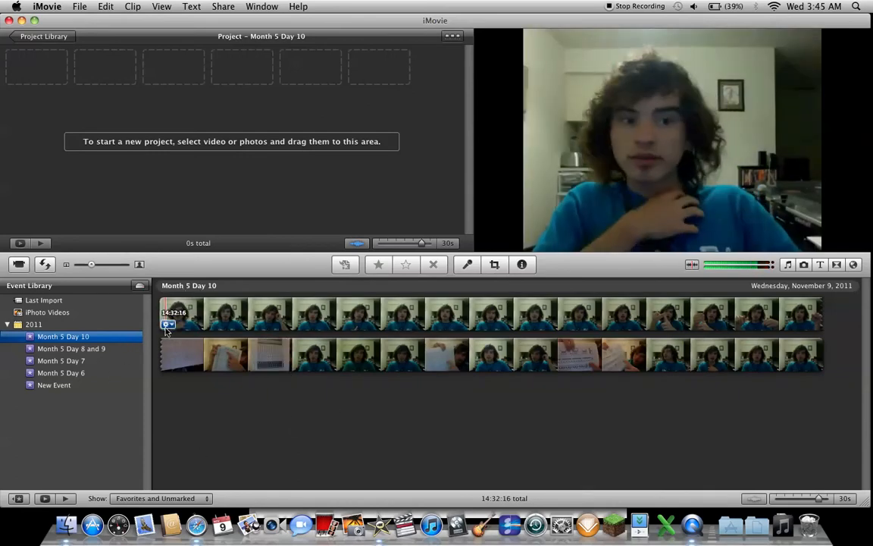
# Select the entire Month 5 Day 10 event clip and add it to the empty project.
pyautogui.click(168, 324)
pyautogui.click(200, 312)
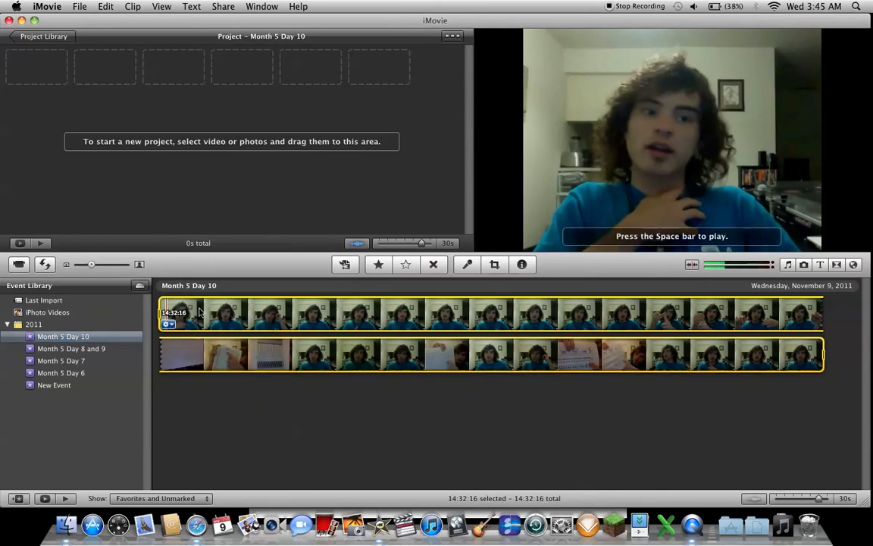
pyautogui.moveTo(198, 312); pyautogui.dragTo(193, 155)
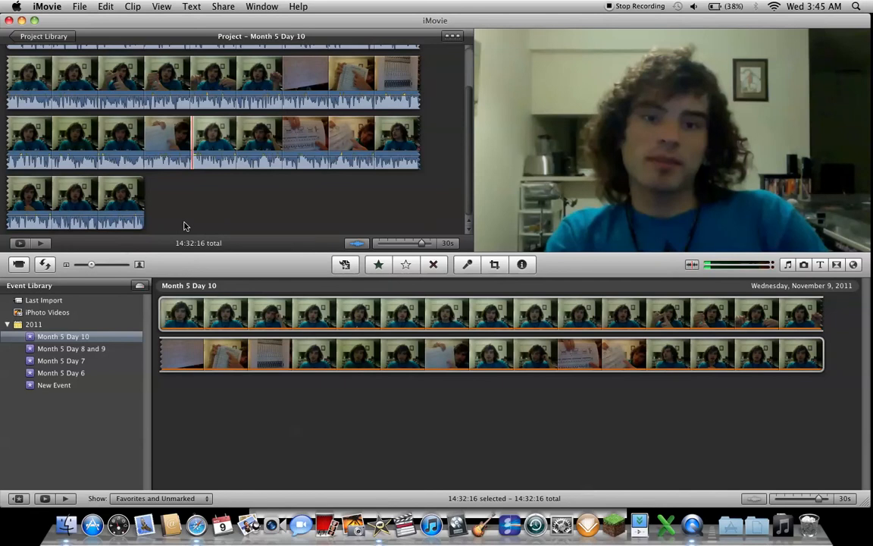
# Apply the Flipped video effect to the project clip through its clip adjustments.
pyautogui.scroll(3, 167, 228)
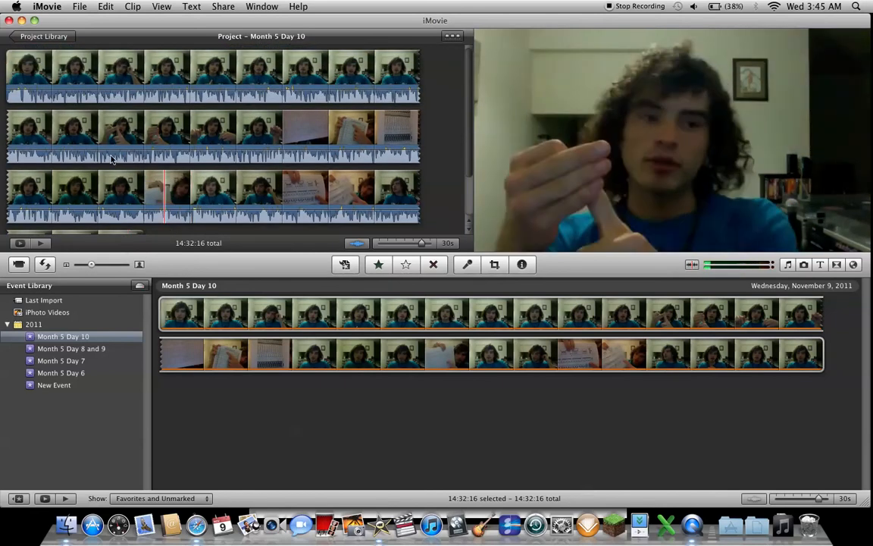
pyautogui.click(13, 78)
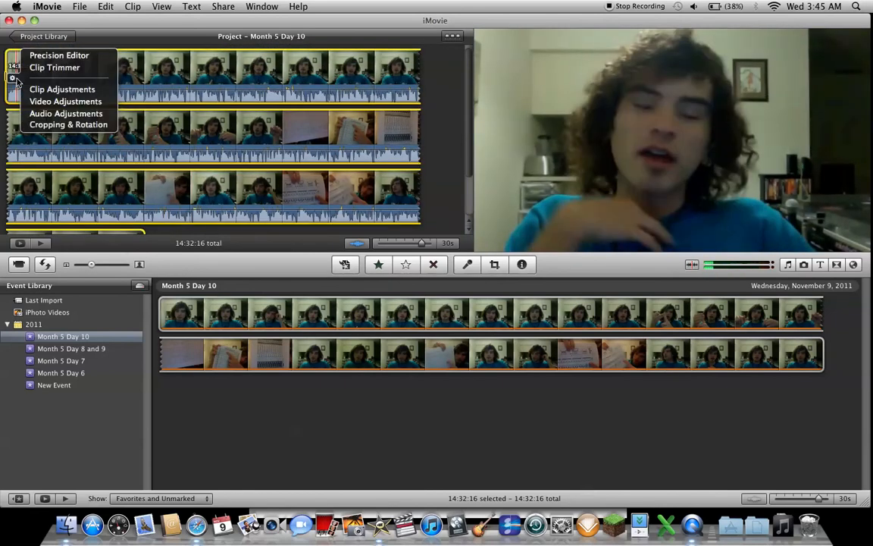
pyautogui.click(130, 74)
pyautogui.doubleClick(132, 73)
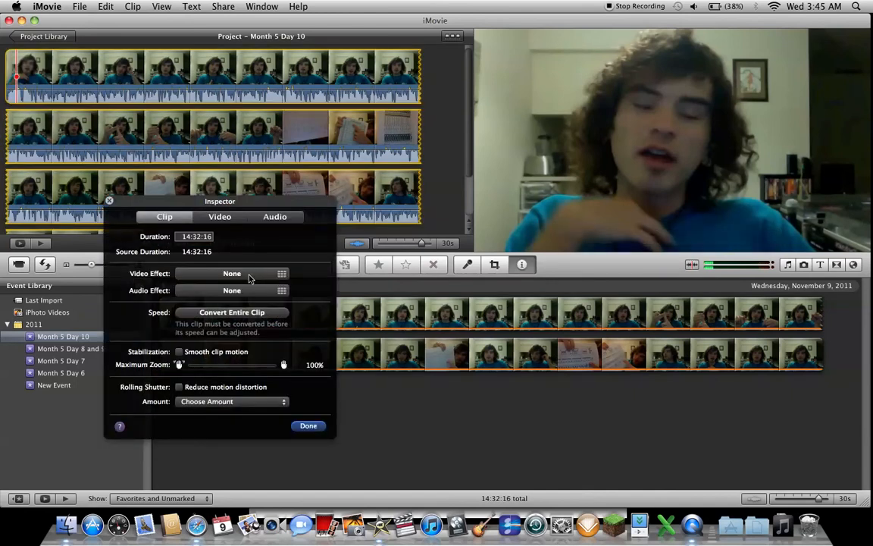
pyautogui.click(249, 276)
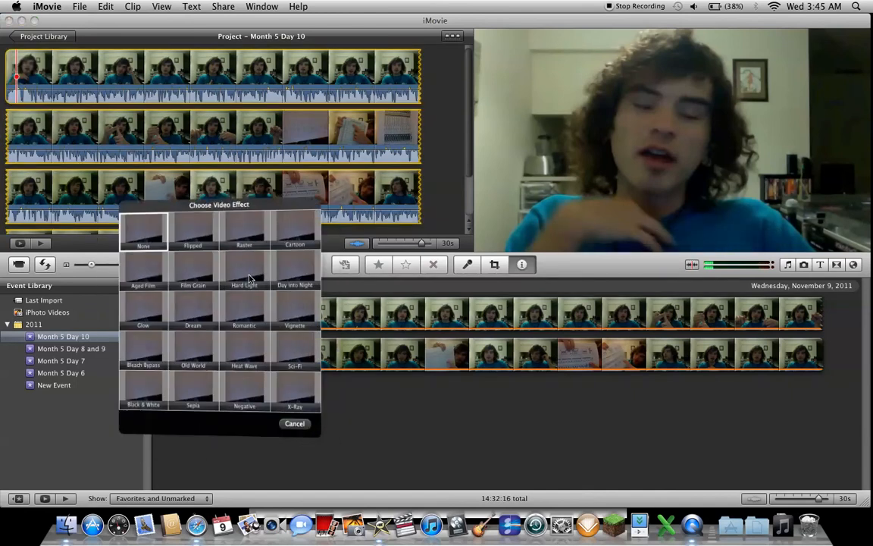
pyautogui.click(201, 238)
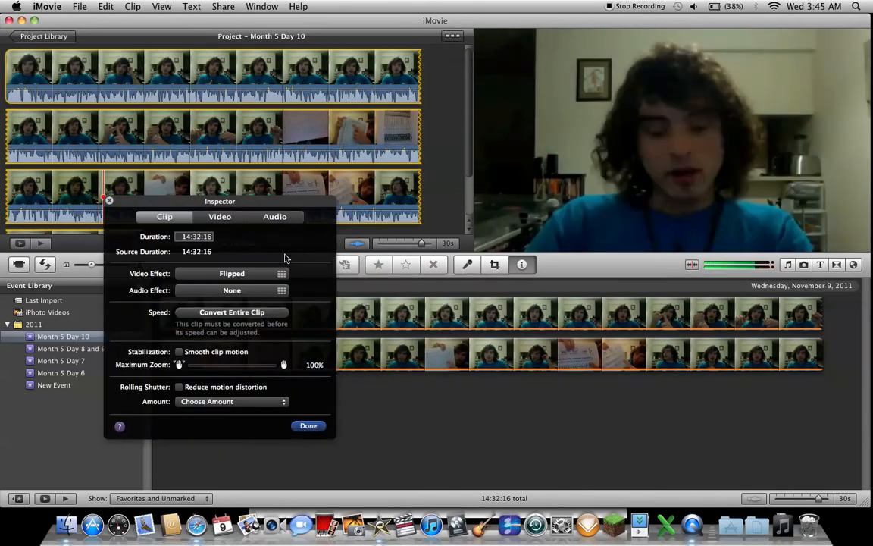
pyautogui.click(316, 428)
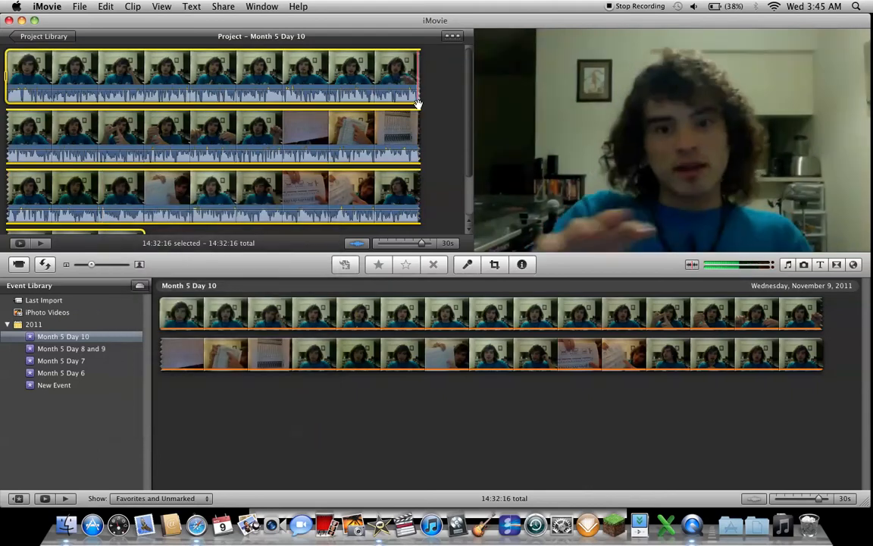
# Start a QuickTime export of the project and accept H.264 compression at 30 fps and High quality in its video options.
pyautogui.click(225, 6)
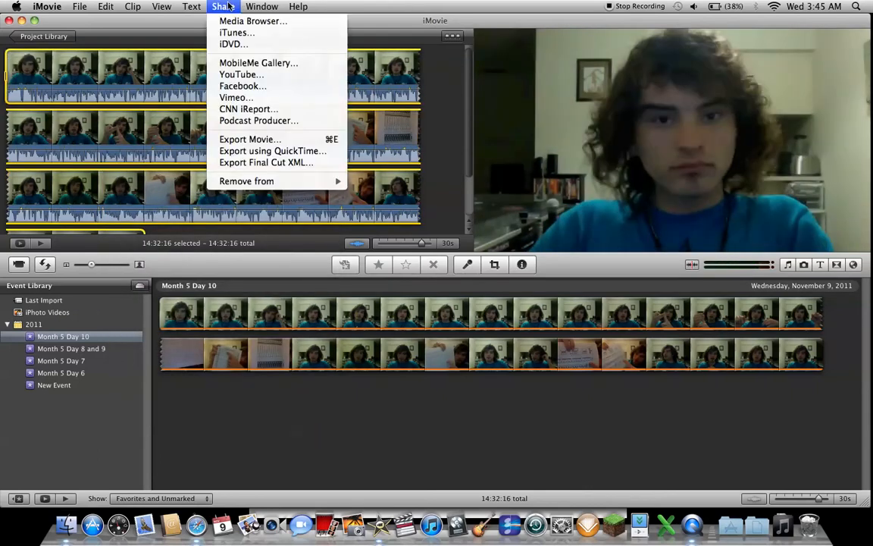
pyautogui.click(222, 151)
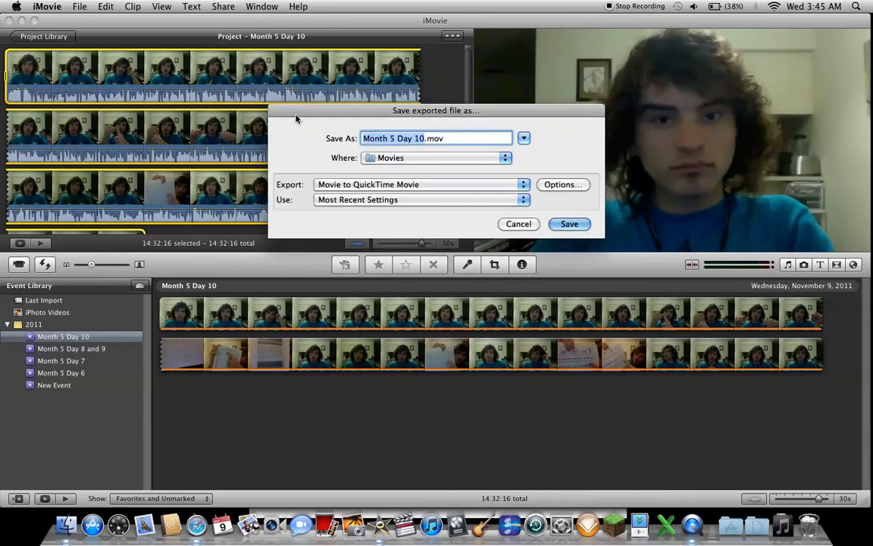
pyautogui.click(572, 189)
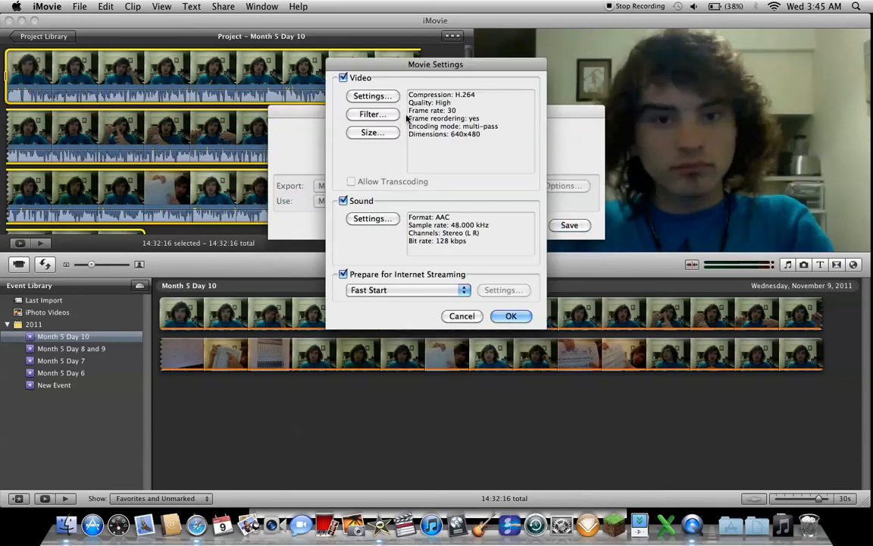
pyautogui.click(387, 97)
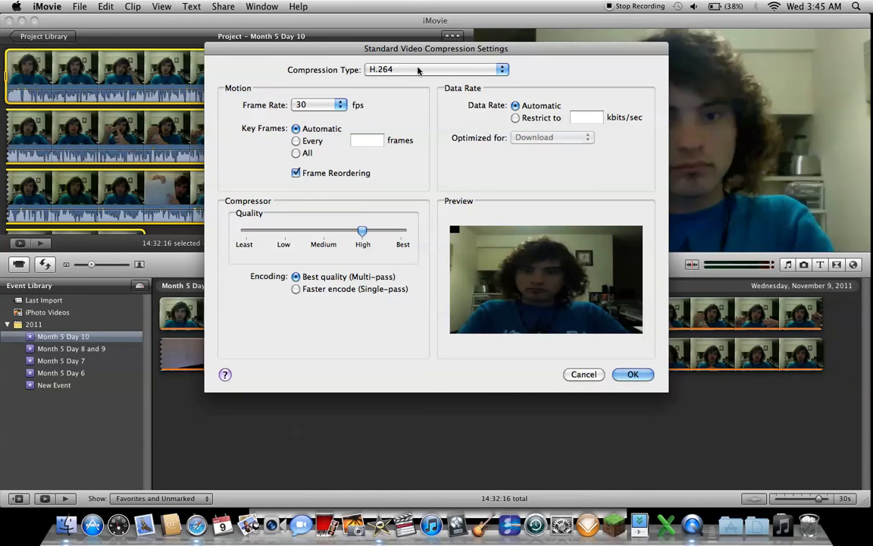
pyautogui.click(629, 375)
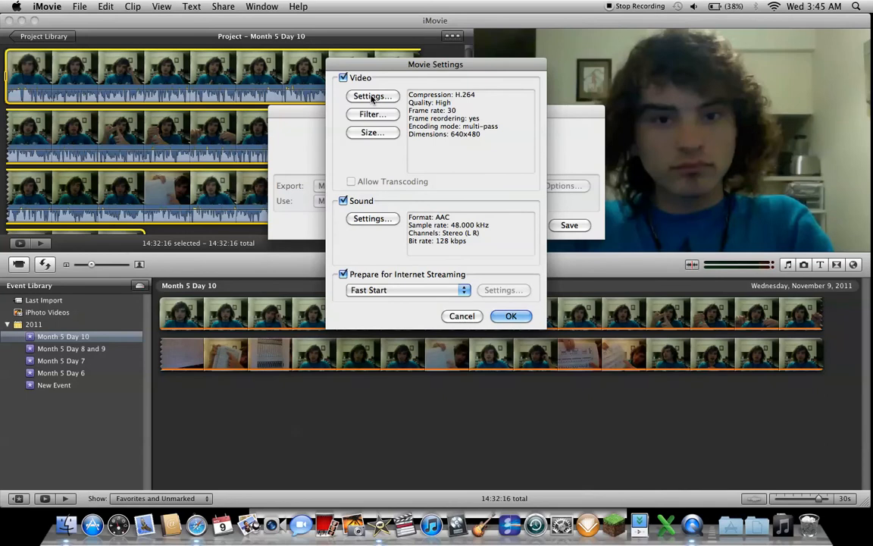
# Check the export's video filter, and confirm 640 x 480 VGA as the export dimensions.
pyautogui.click(370, 113)
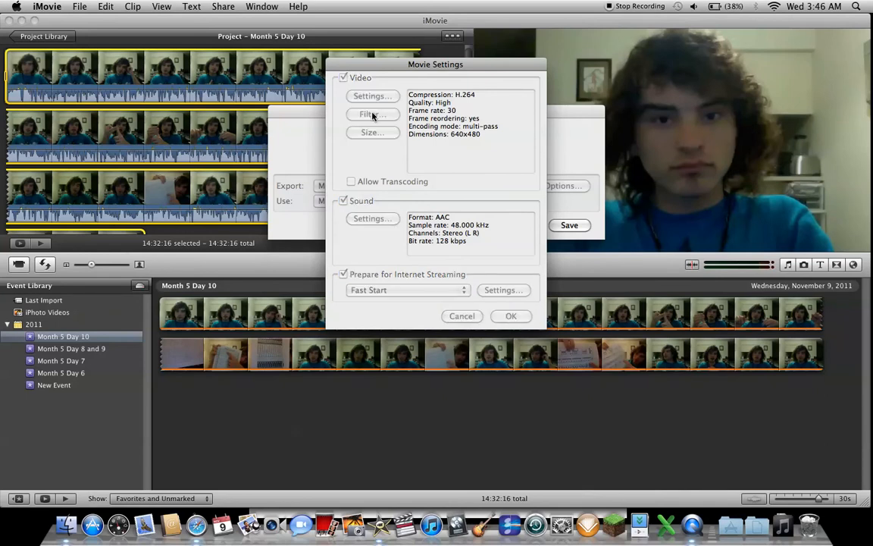
pyautogui.click(507, 265)
pyautogui.click(375, 133)
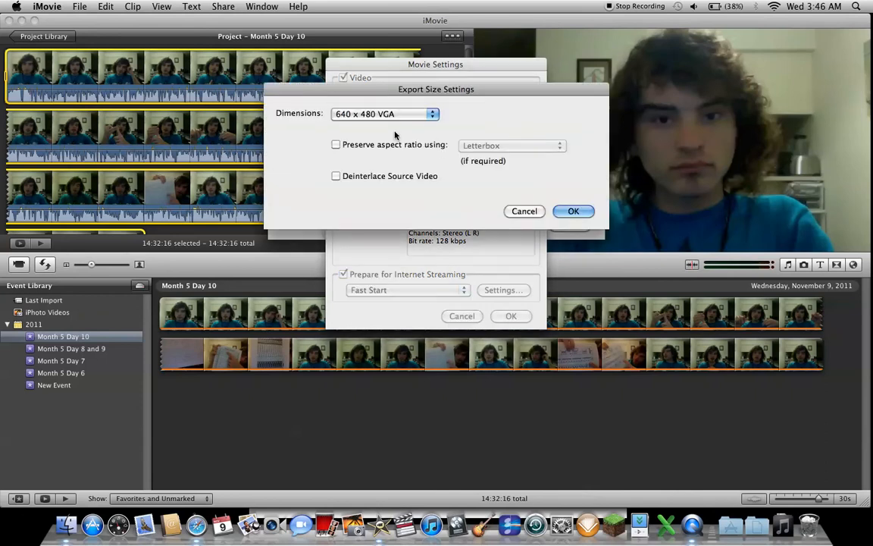
pyautogui.click(421, 114)
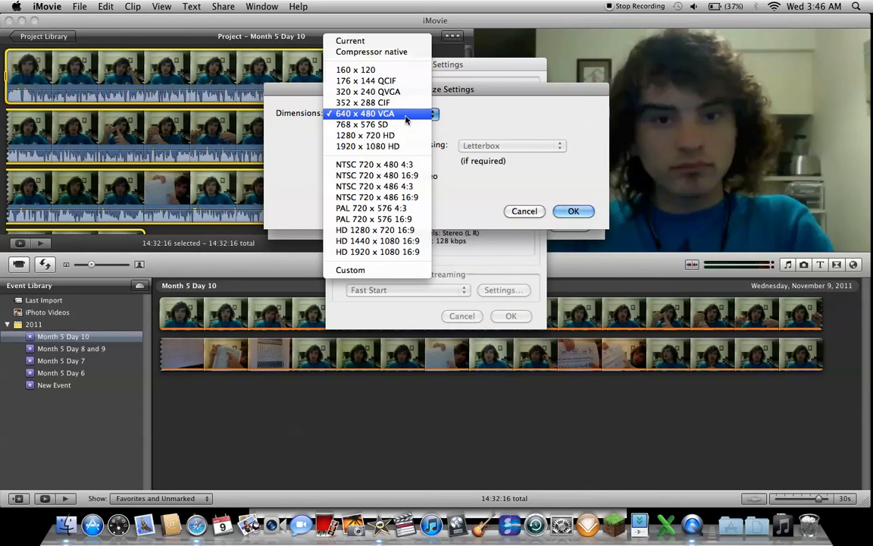
pyautogui.click(455, 120)
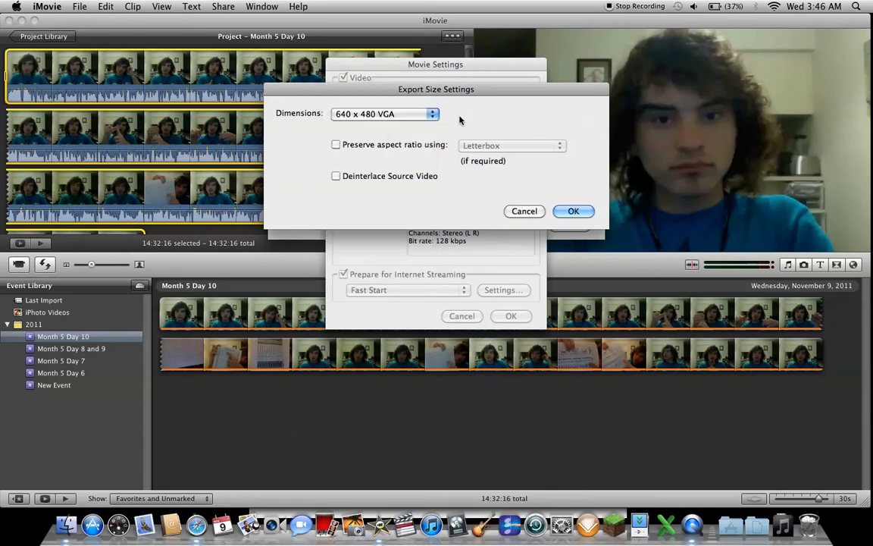
pyautogui.click(572, 212)
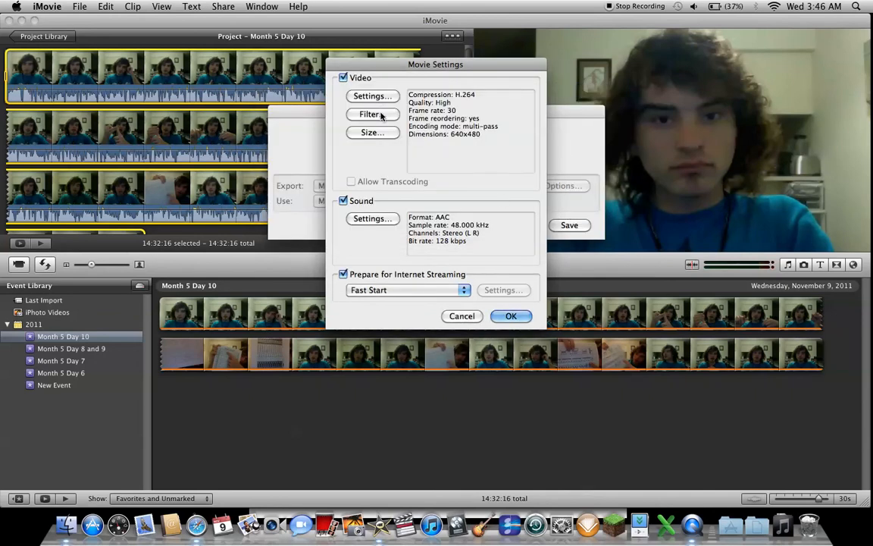
# Confirm the export sound settings as AAC, Stereo (L R), 48 kHz, Normal quality, and Average Bit Rate at 128 kbps.
pyautogui.click(372, 218)
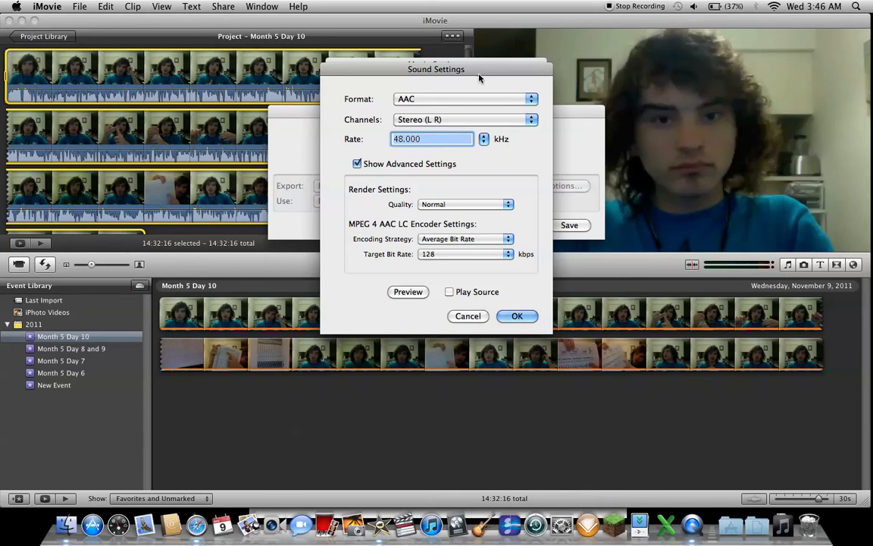
pyautogui.moveTo(478, 74); pyautogui.dragTo(478, 68)
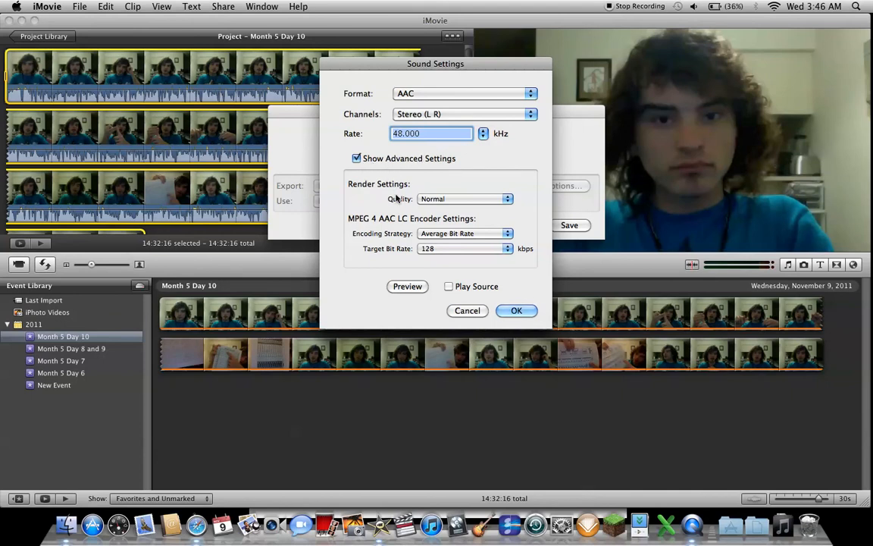
pyautogui.click(459, 199)
pyautogui.click(459, 198)
pyautogui.click(423, 234)
pyautogui.click(425, 235)
pyautogui.click(429, 249)
pyautogui.click(429, 249)
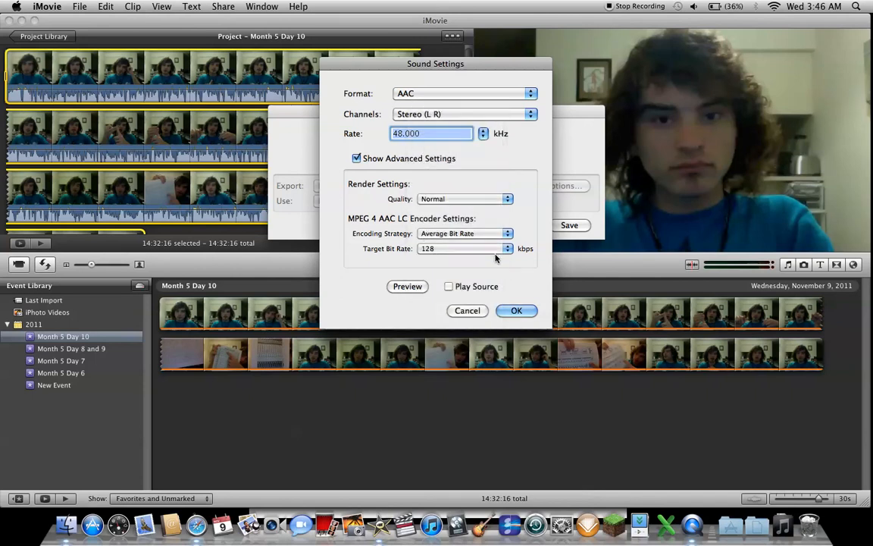
pyautogui.click(518, 311)
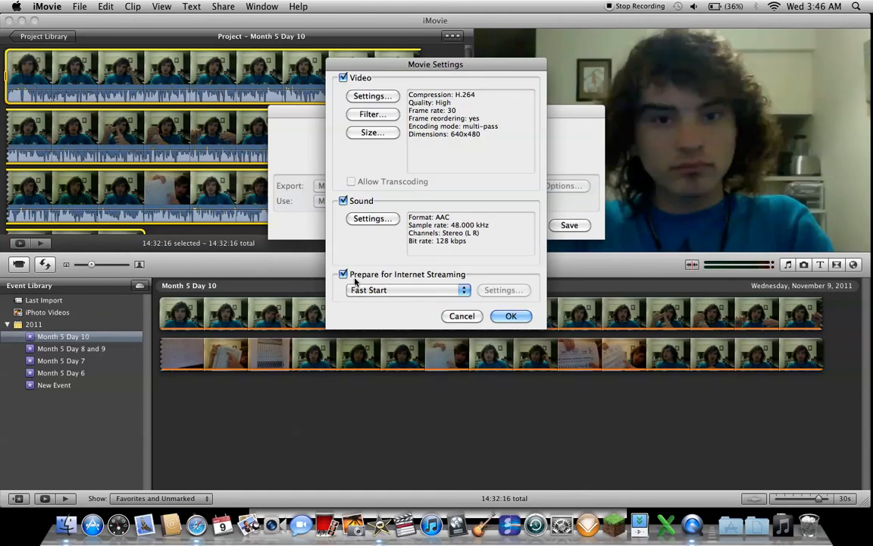
# Choose Fast Start for internet streaming and accept the movie settings, returning to the export save dialog.
pyautogui.click(354, 290)
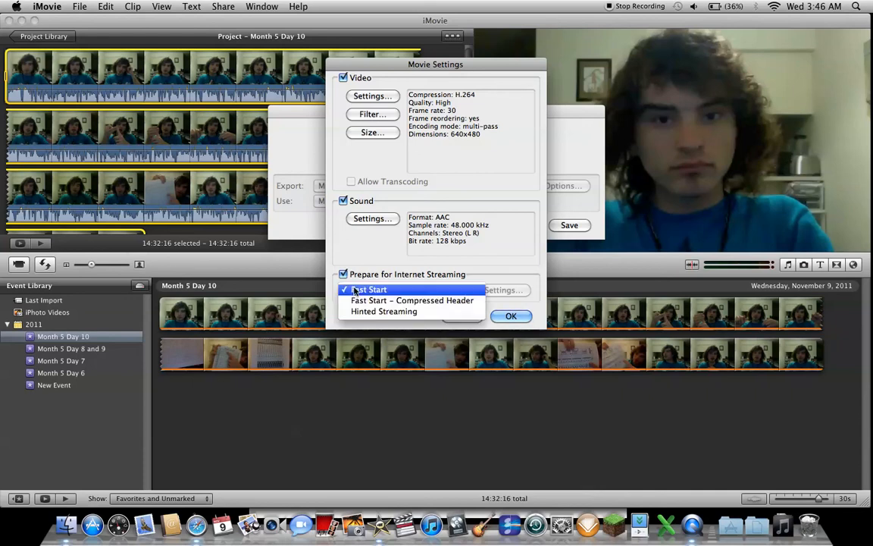
pyautogui.click(367, 290)
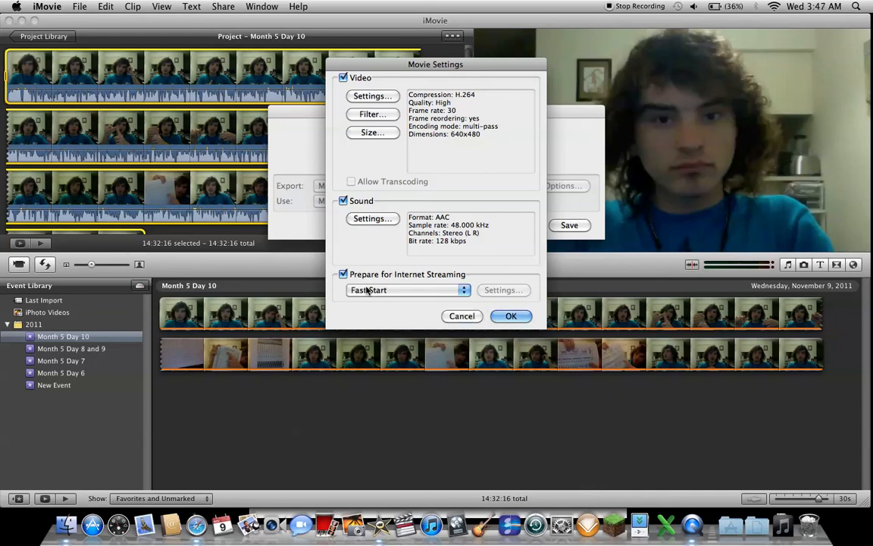
pyautogui.click(510, 316)
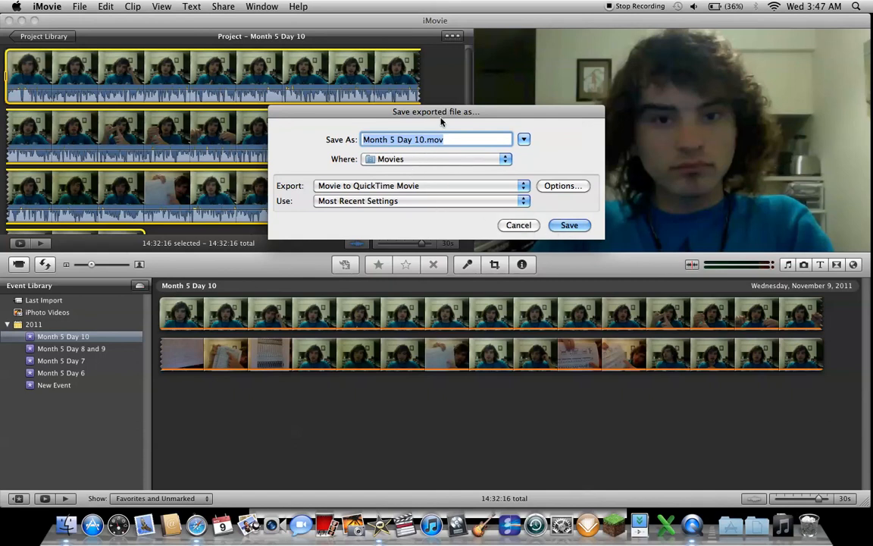
pyautogui.moveTo(441, 116); pyautogui.dragTo(439, 53)
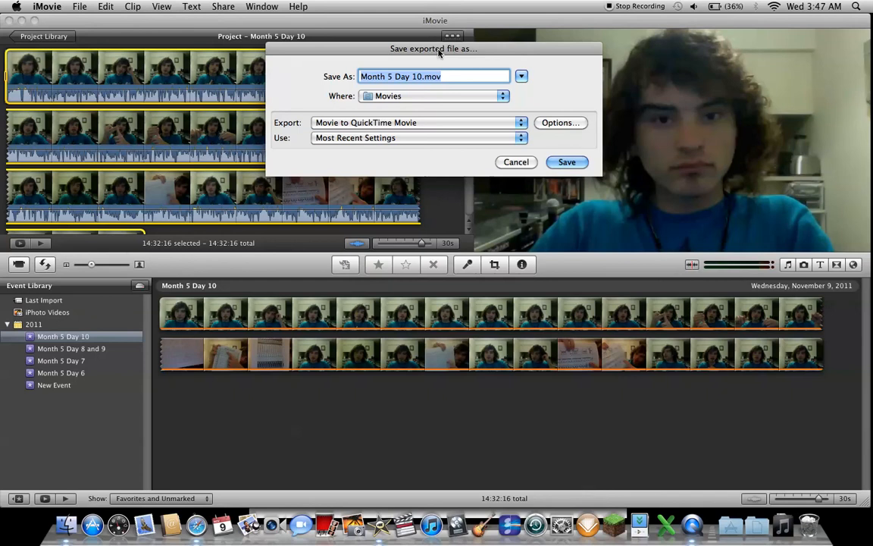
pyautogui.moveTo(439, 51); pyautogui.dragTo(444, 43)
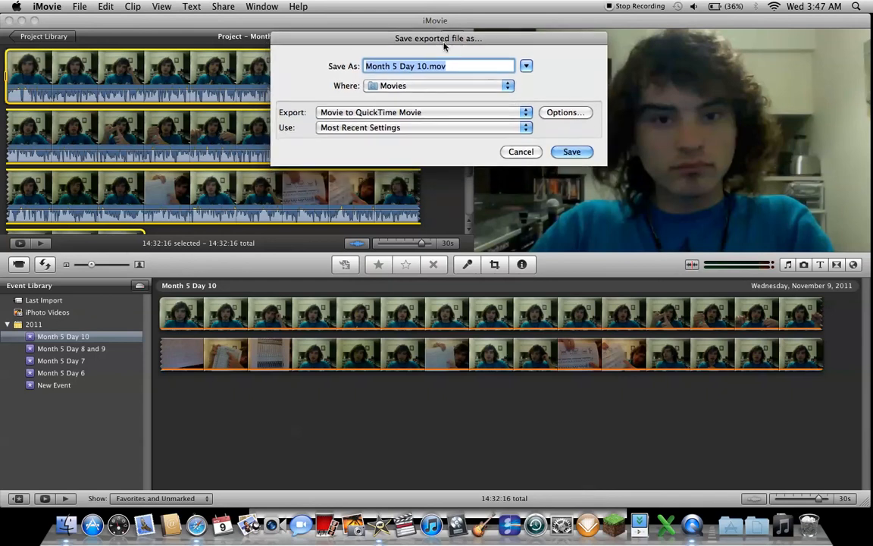